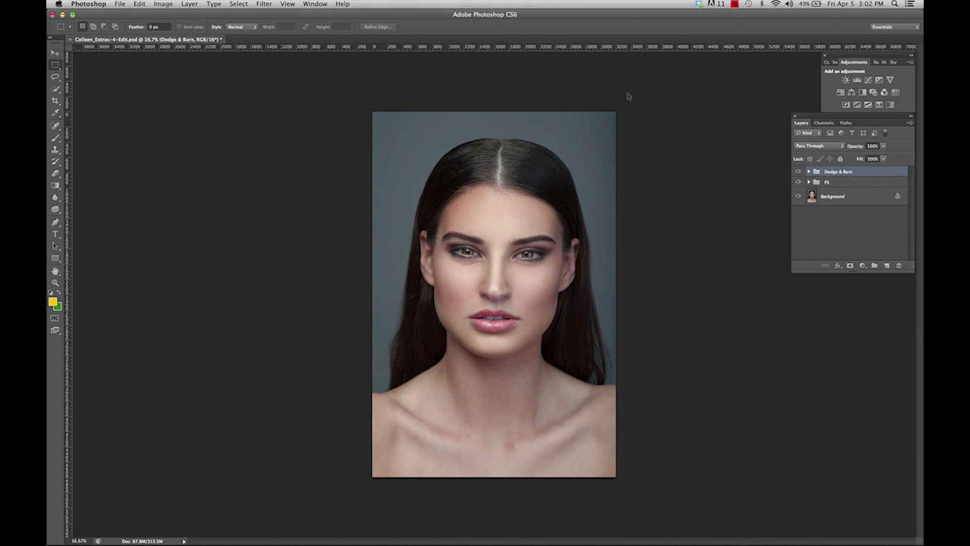
Add a Black & White adjustment layer above the Dodge & Burn group and set Reds to 50 and Yellows to -37.
left_click(863, 93)
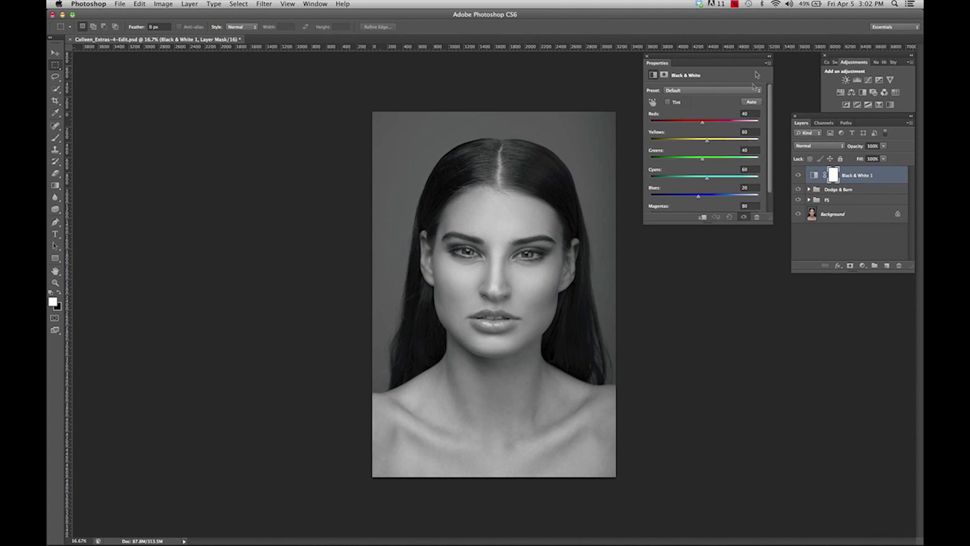
left_click(700, 124)
left_click_drag(701, 125, 691, 146)
left_click(699, 143)
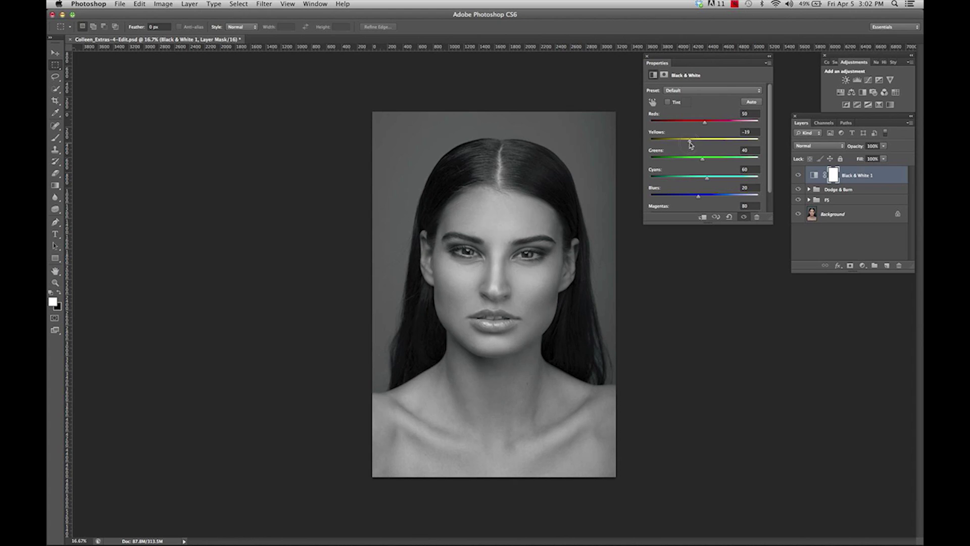
Compare the Soft Light and Overlay blend modes on the Black & White layer and set it to Soft Light.
left_click(830, 148)
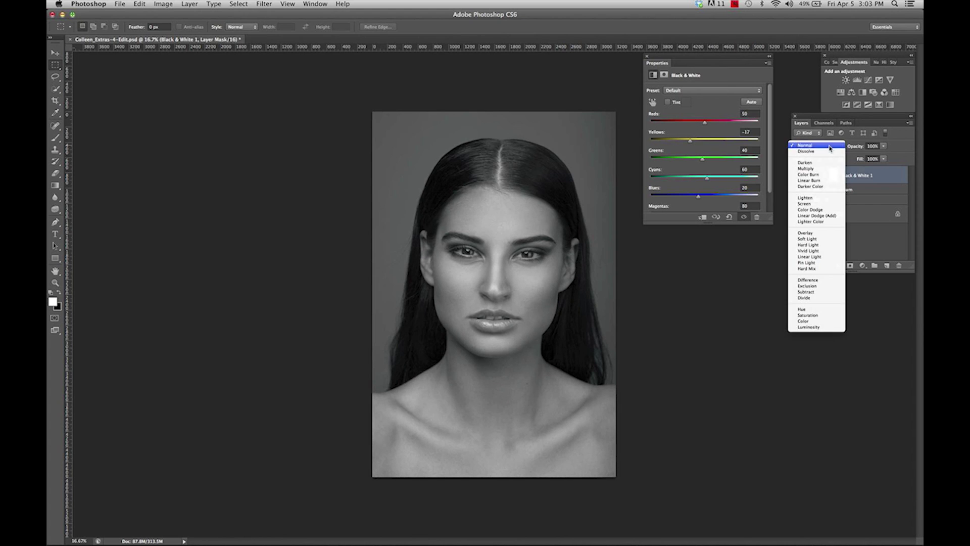
left_click(816, 239)
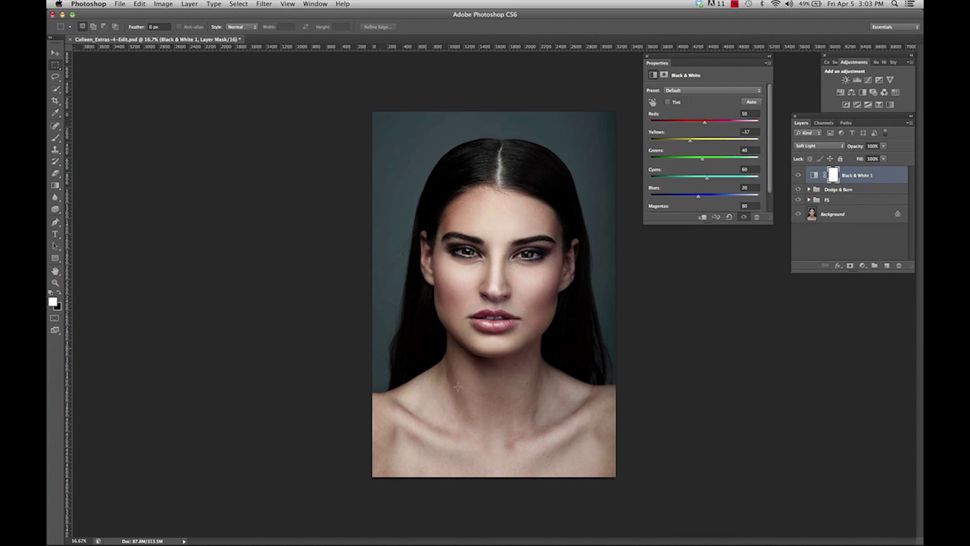
left_click(829, 148)
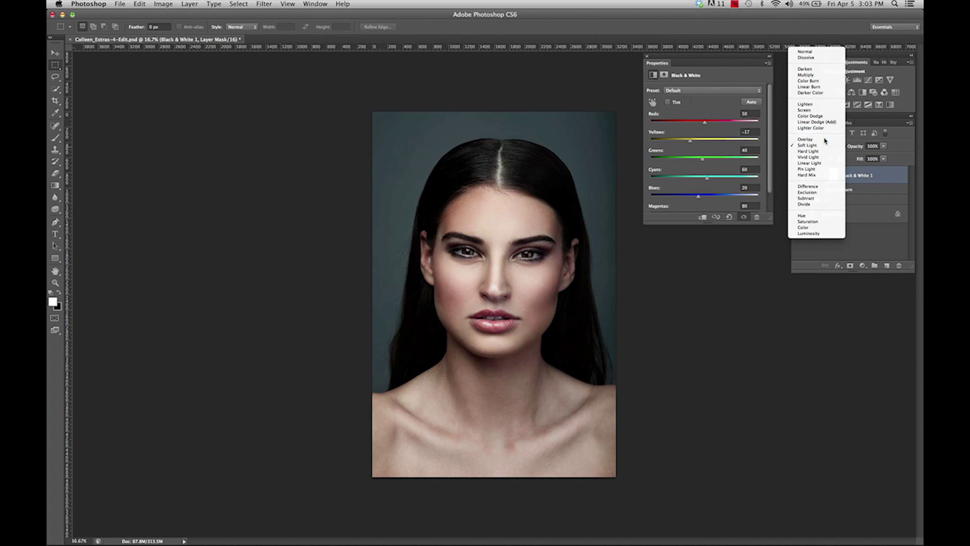
left_click(824, 140)
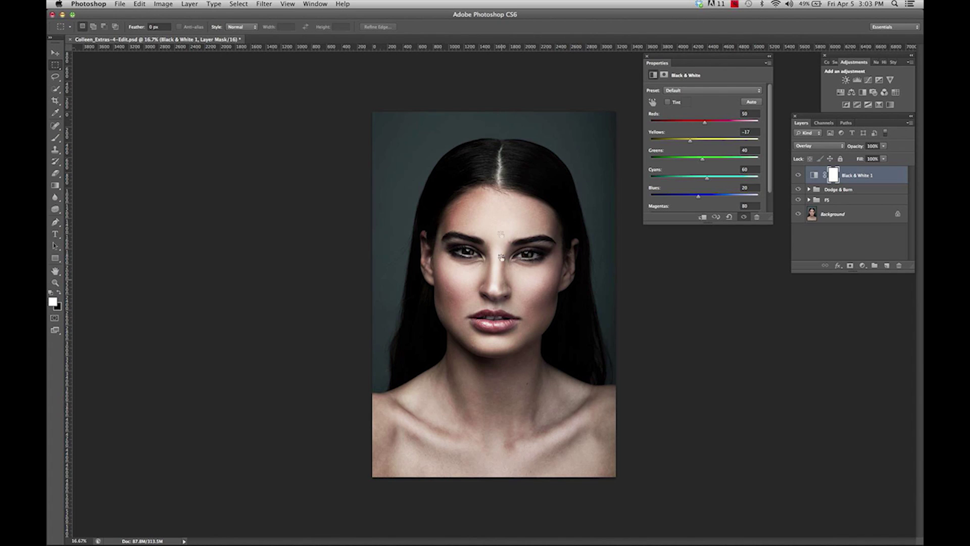
left_click(815, 150)
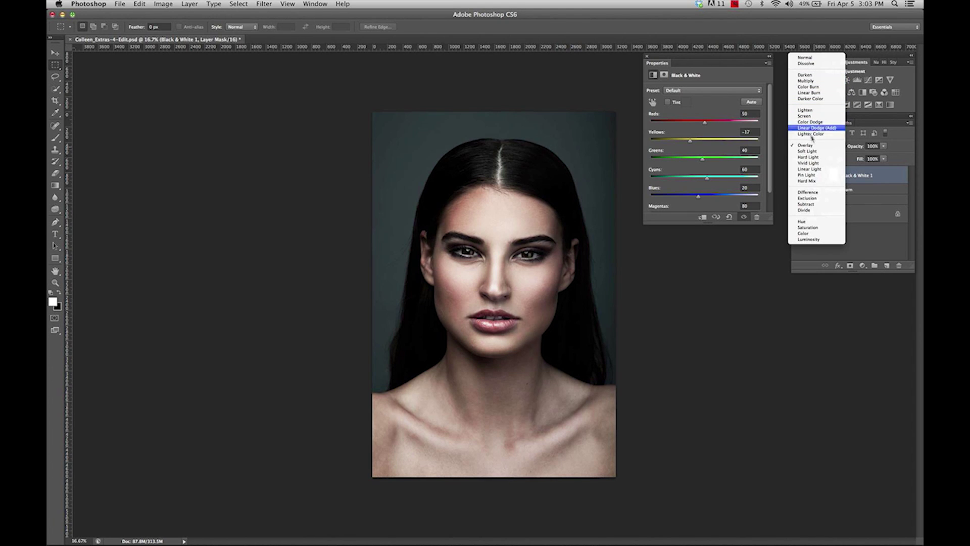
left_click(814, 151)
Set the Black & White adjustment's Reds to 54 and Yellows to 77, and reduce the layer's fill to 61%.
mouse_move(691, 142)
left_mouse_down()
mouse_move(711, 158)
mouse_move(703, 145)
mouse_move(677, 147)
mouse_move(735, 147)
mouse_move(711, 148)
mouse_move(683, 129)
mouse_move(728, 130)
mouse_move(707, 132)
left_mouse_up()
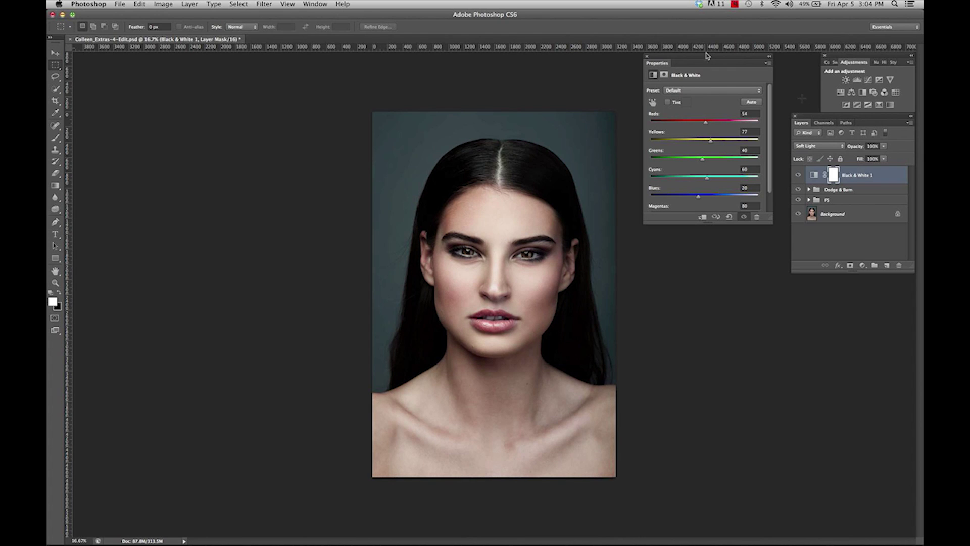
left_click_drag(885, 161, 855, 170)
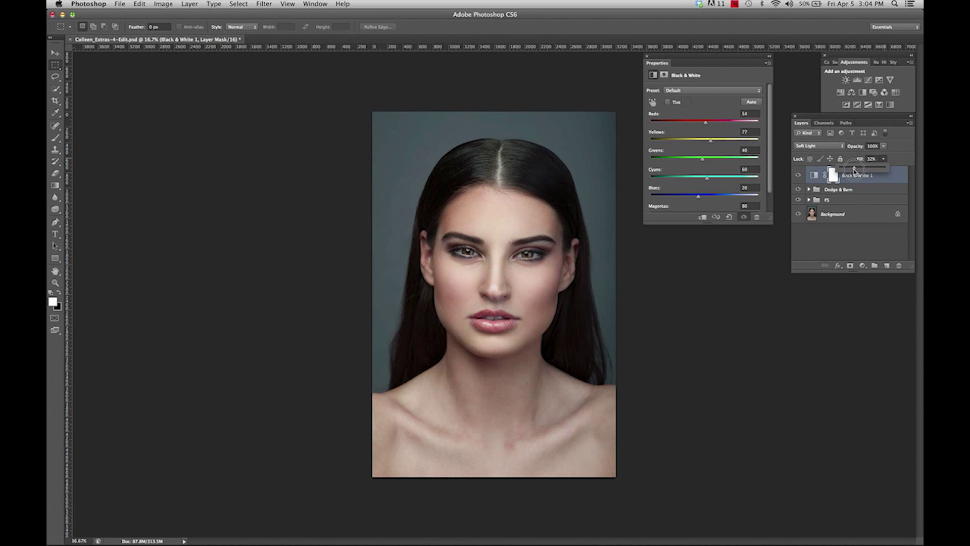
left_click_drag(850, 170, 860, 171)
left_click_drag(860, 170, 868, 169)
left_click(896, 147)
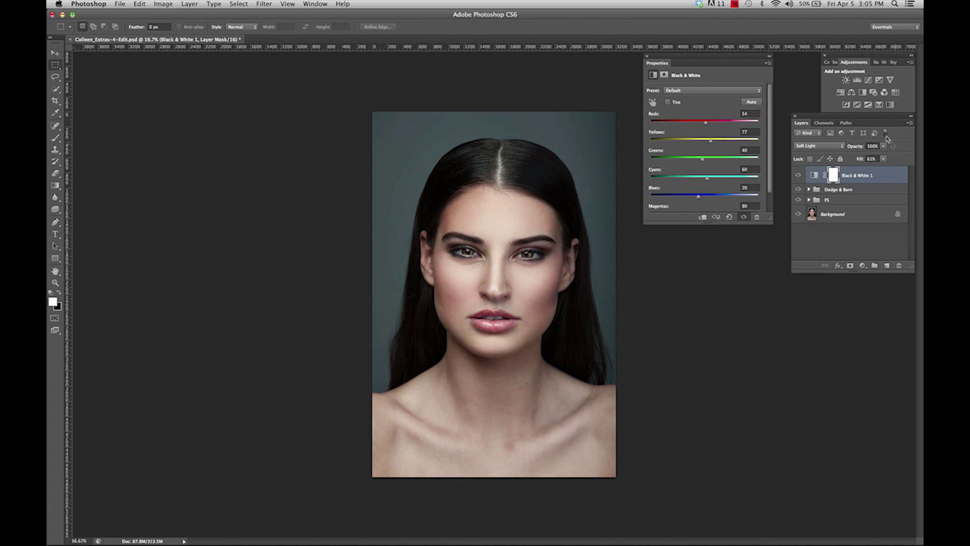
Add a Selective Color adjustment layer and set its Neutrals to Cyan +1, Magenta -3, Yellow -5 and Black +3.
left_click(880, 104)
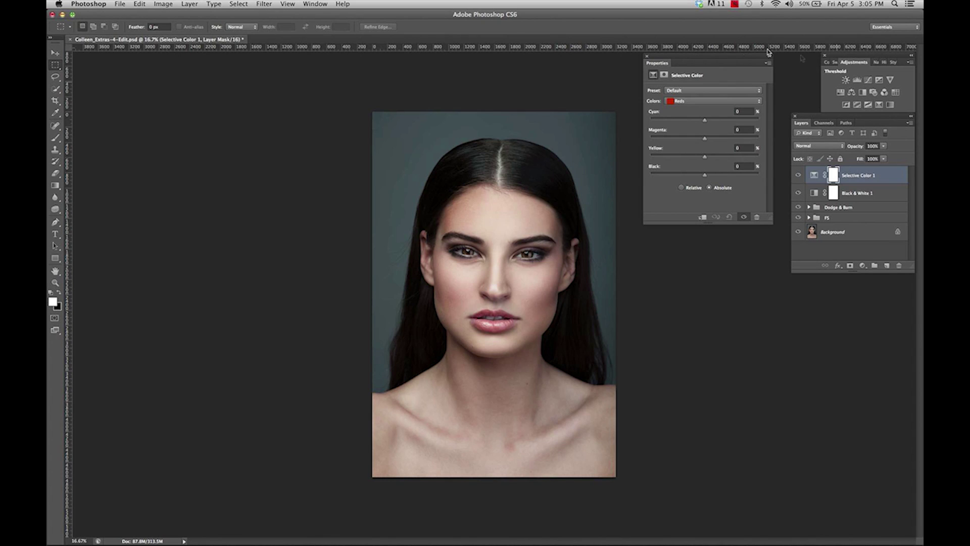
left_click(728, 102)
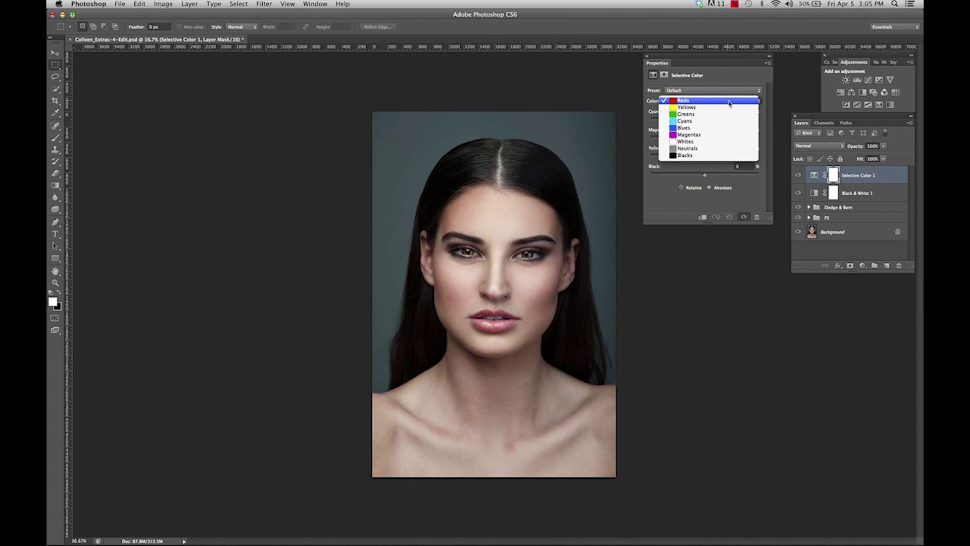
left_click(693, 150)
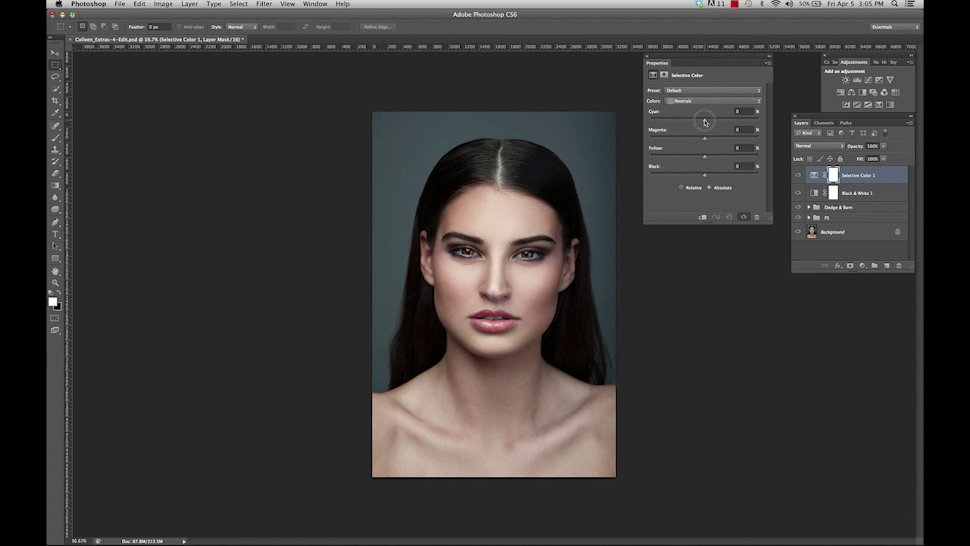
mouse_move(704, 120)
left_mouse_down()
mouse_move(680, 124)
mouse_move(694, 122)
left_mouse_up()
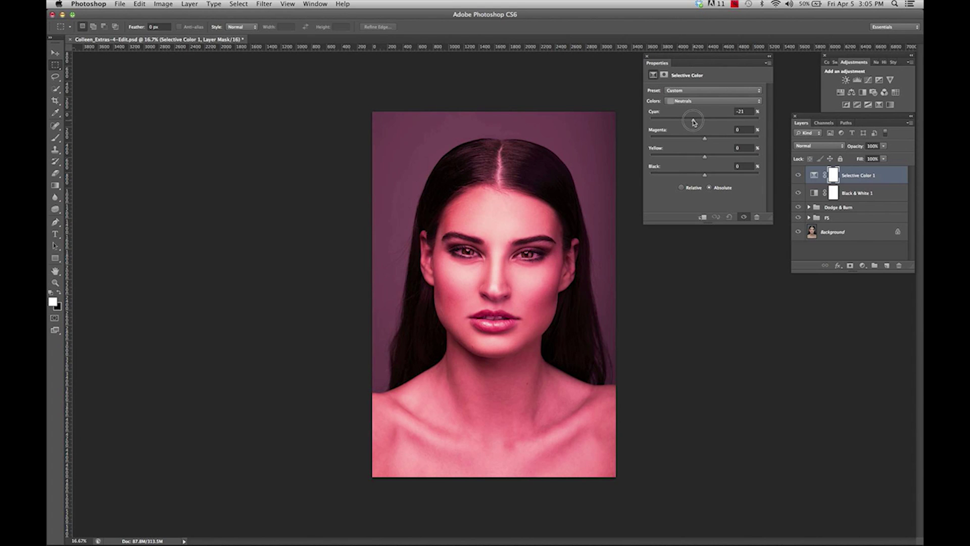
left_click_drag(694, 122, 705, 124)
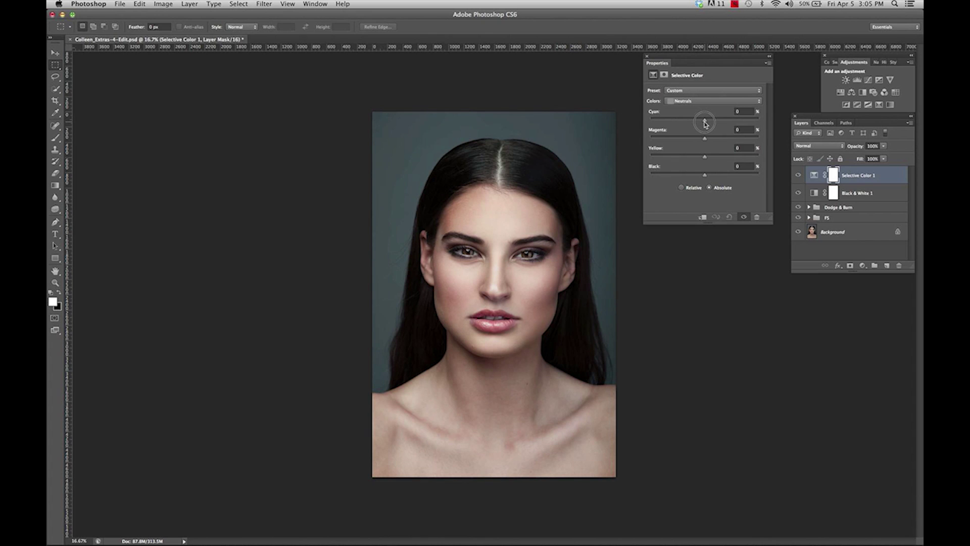
left_click_drag(705, 124, 706, 177)
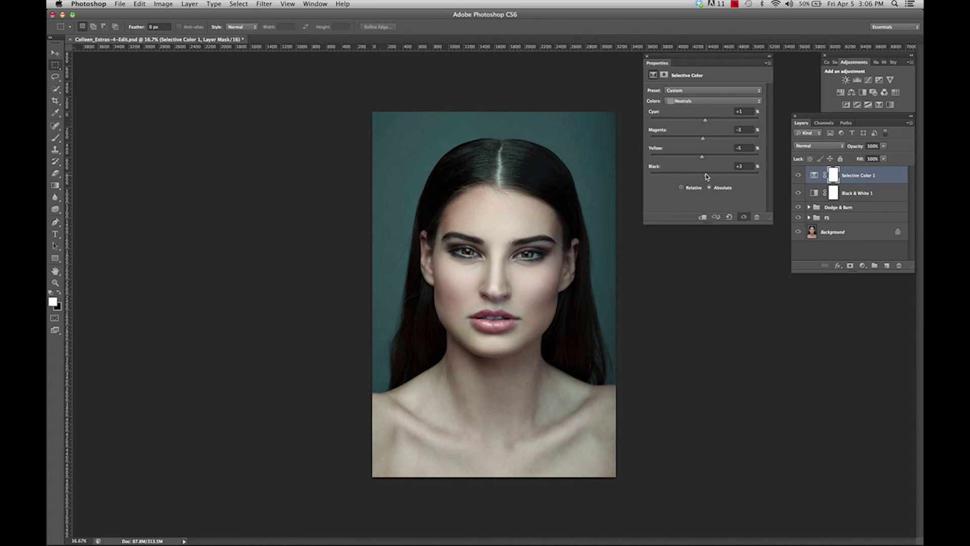
Set Yellow to -7 for the Blacks in the Selective Color adjustment, keeping Magenta at 0 after trying -2.
left_click(716, 104)
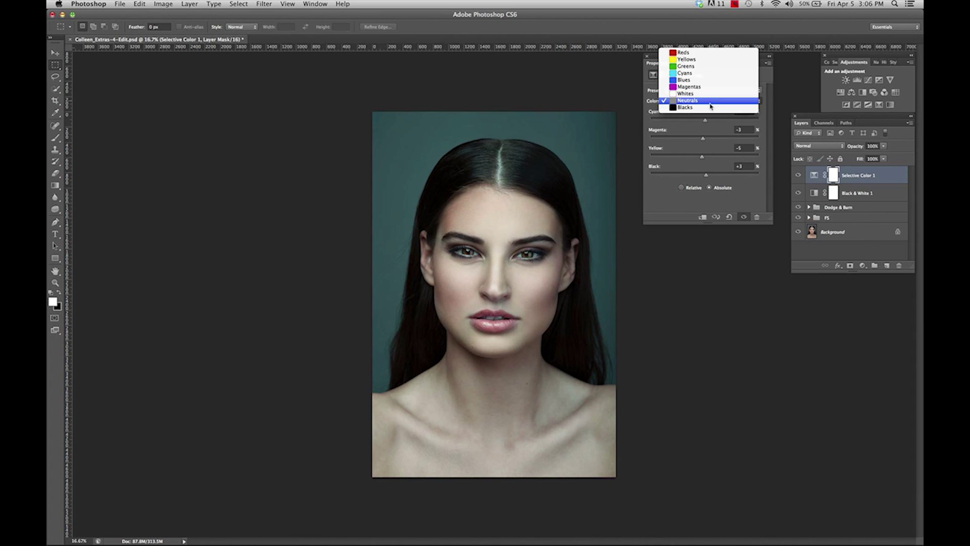
left_click(702, 102)
left_click_drag(704, 156, 703, 158)
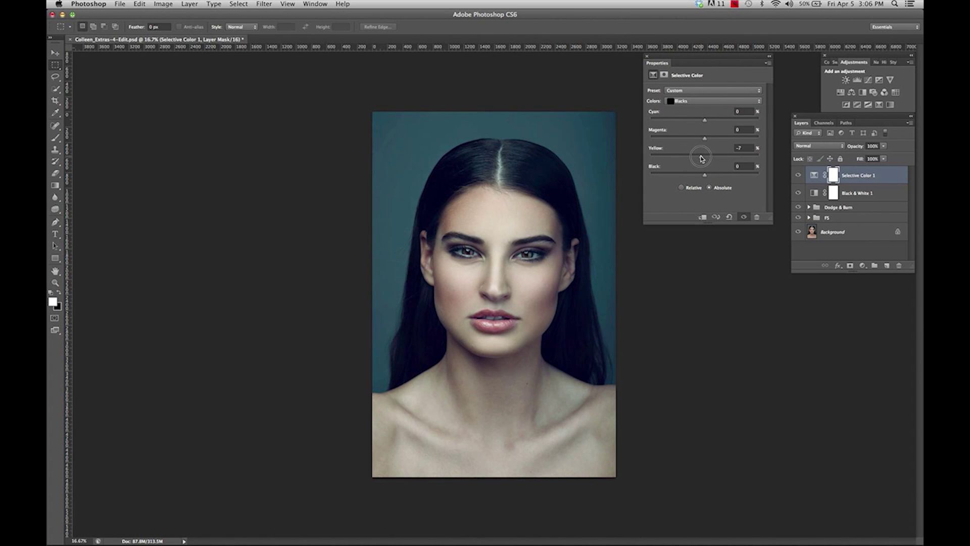
left_click_drag(702, 158, 705, 142)
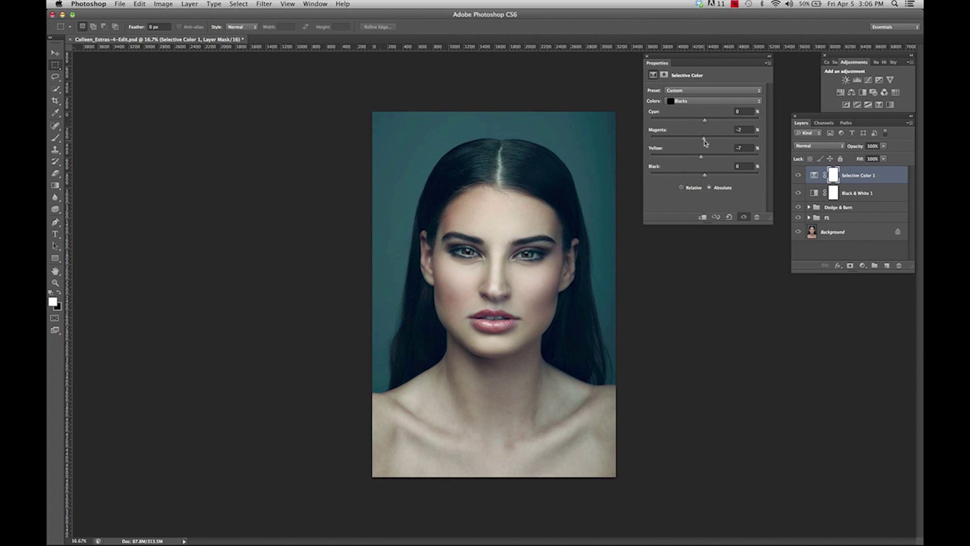
left_click_drag(707, 144, 706, 142)
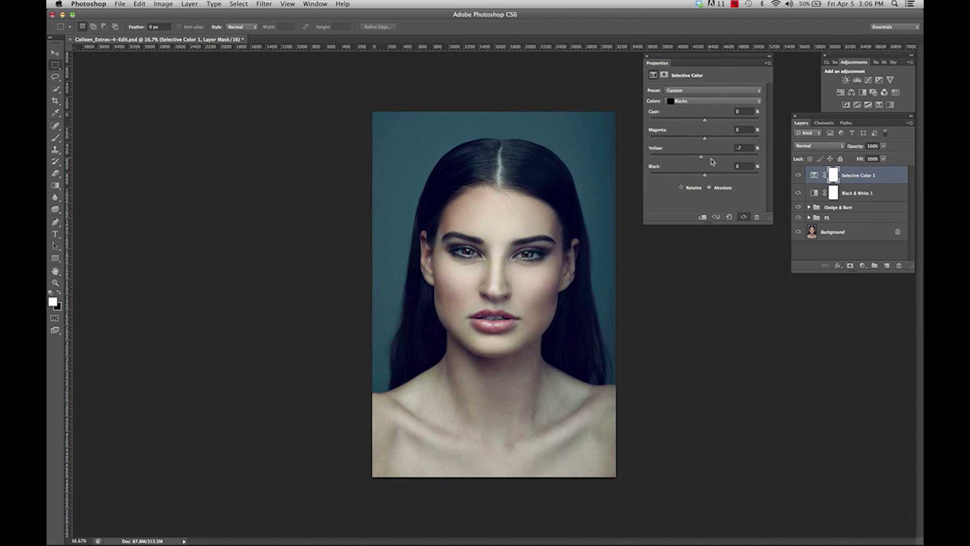
Adjust the Reds in the Selective Color adjustment to Cyan -20, Yellow +15 and Black -18.
left_click(719, 100)
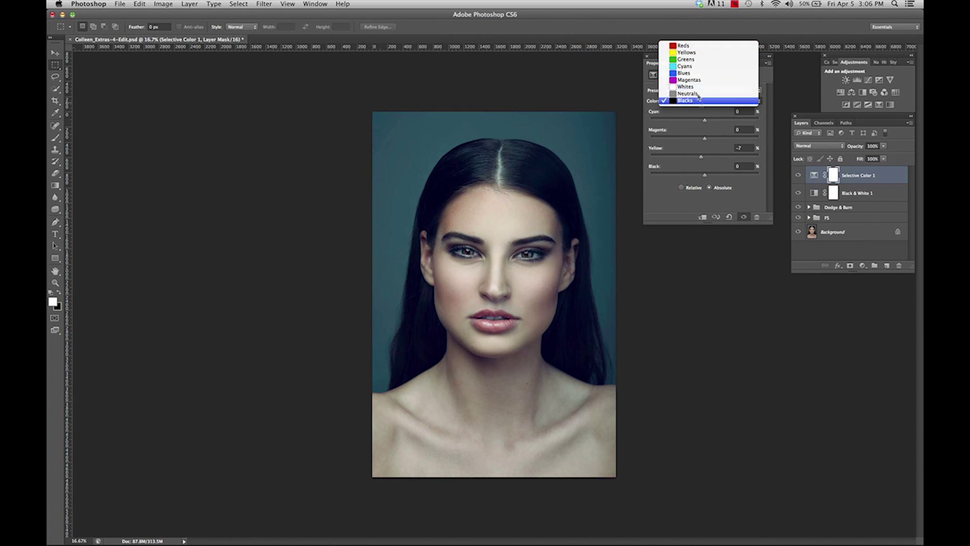
left_click(684, 46)
left_click_drag(705, 121, 696, 177)
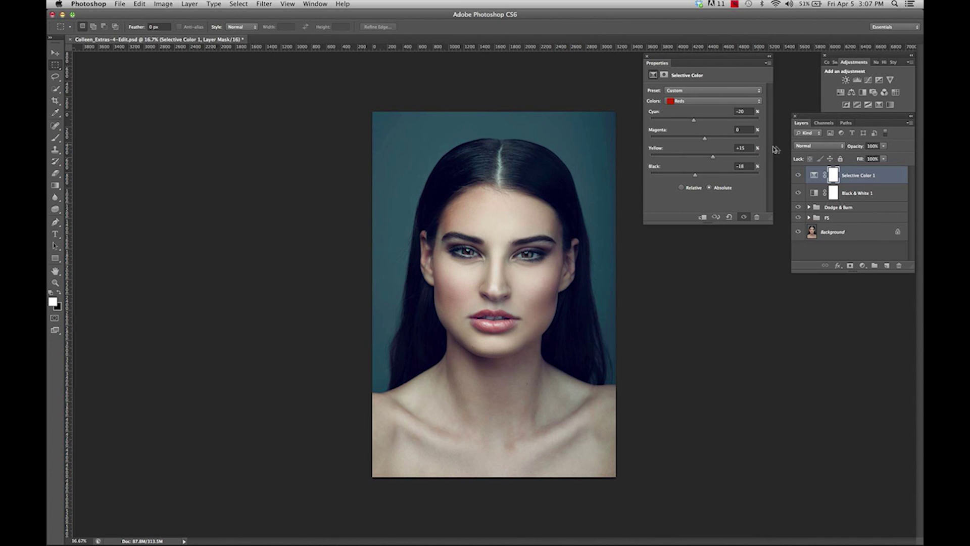
Try the Soft Light and Multiply blend modes on the Selective Color layer.
left_click(821, 150)
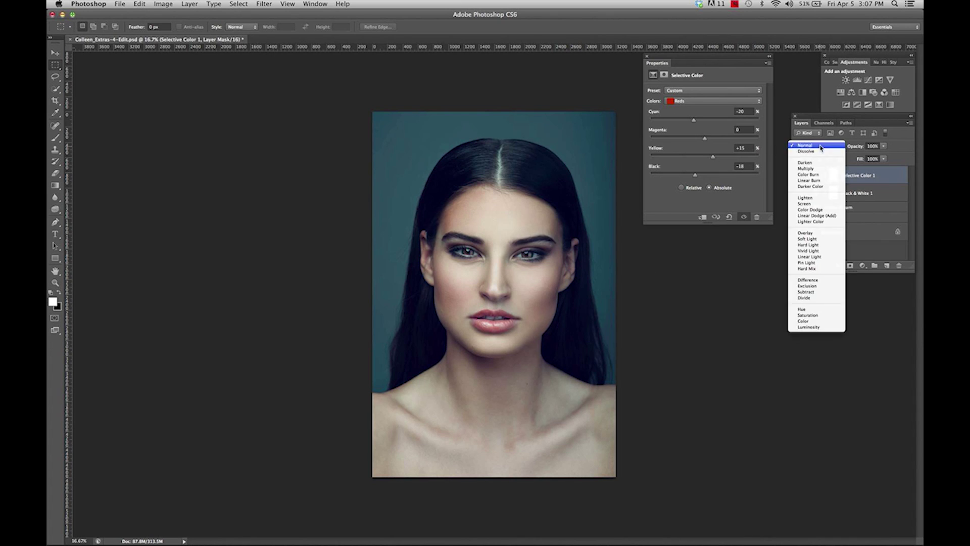
left_click(814, 239)
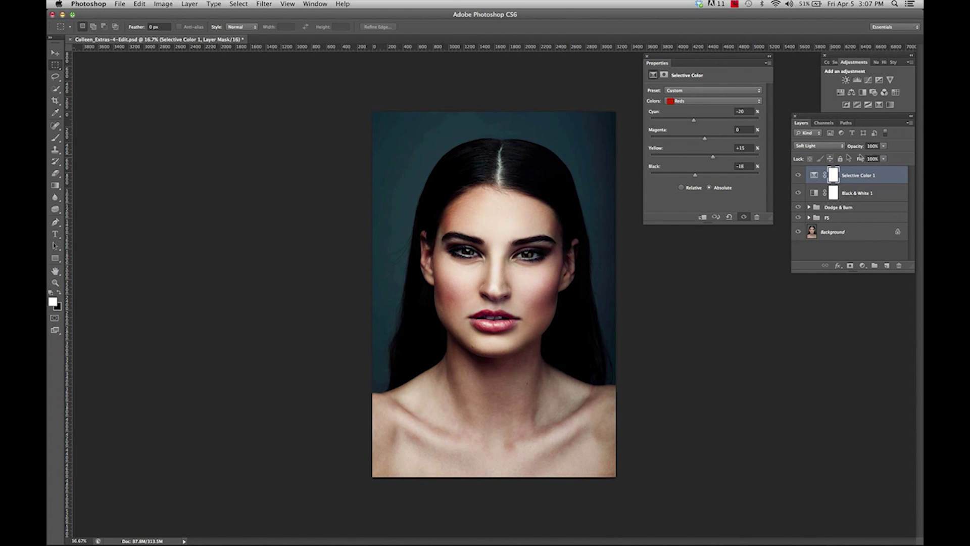
left_click(837, 146)
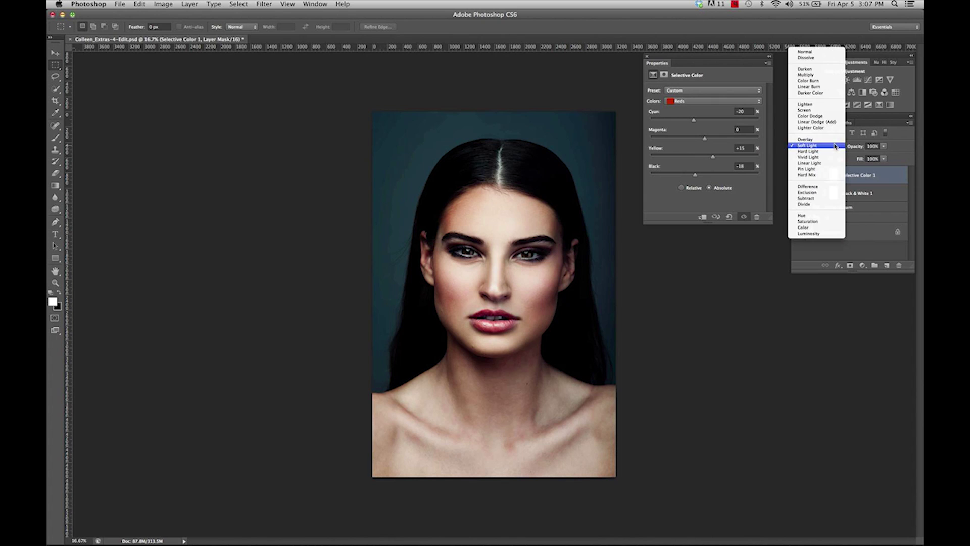
key("Escape")
key("alt+shift+m")
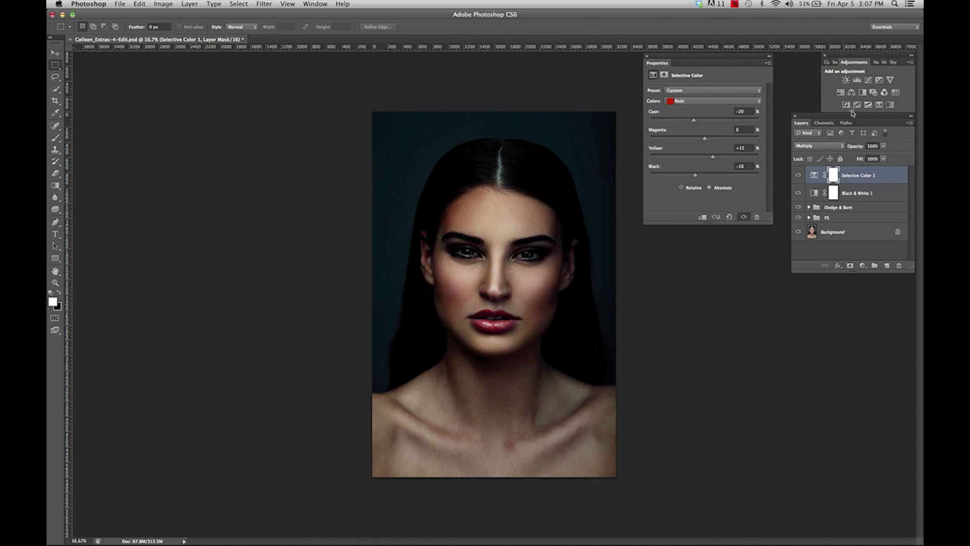
Try a lower fill on the Selective Color layer, and return it to 100% fill and the Normal blend mode.
left_click(884, 160)
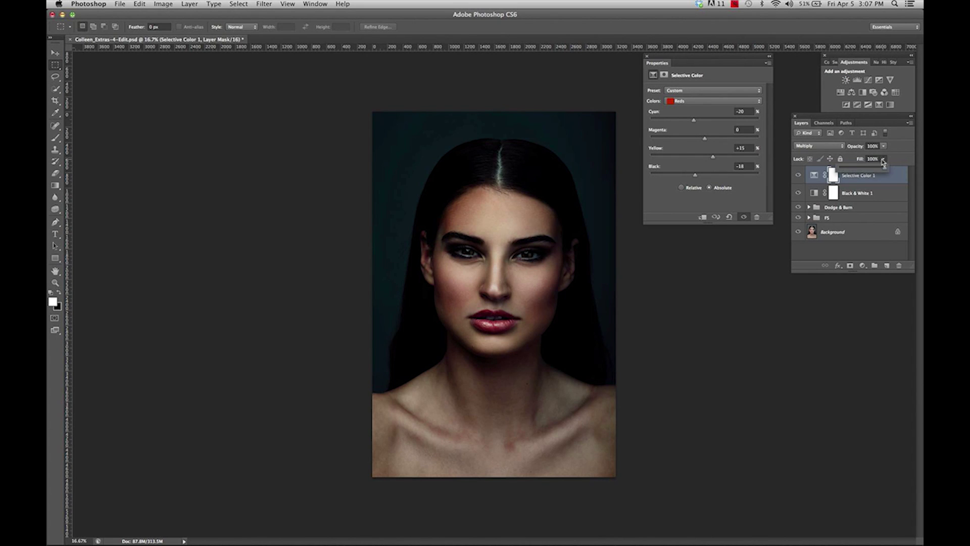
left_click_drag(864, 171, 853, 169)
left_click(868, 165)
left_click_drag(884, 163, 912, 171)
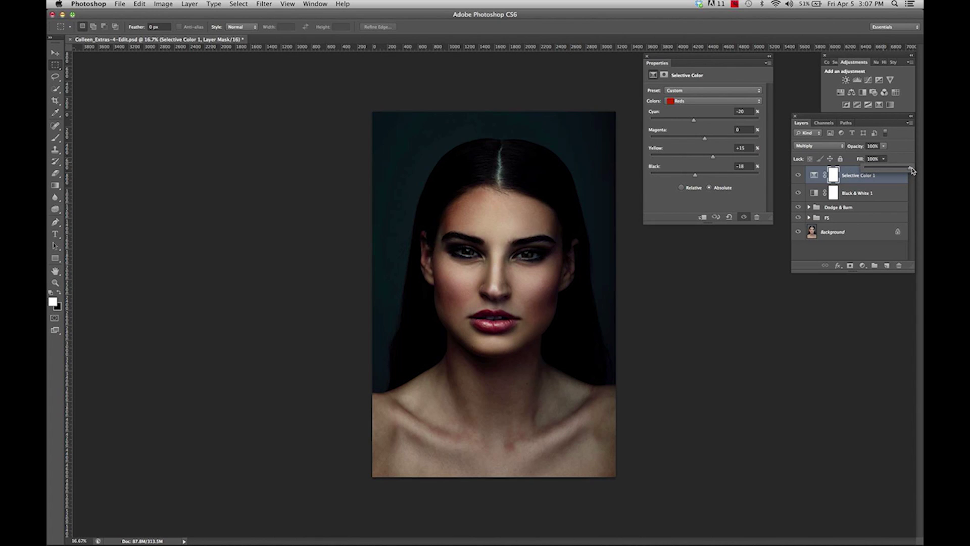
left_click(834, 146)
left_click(835, 147)
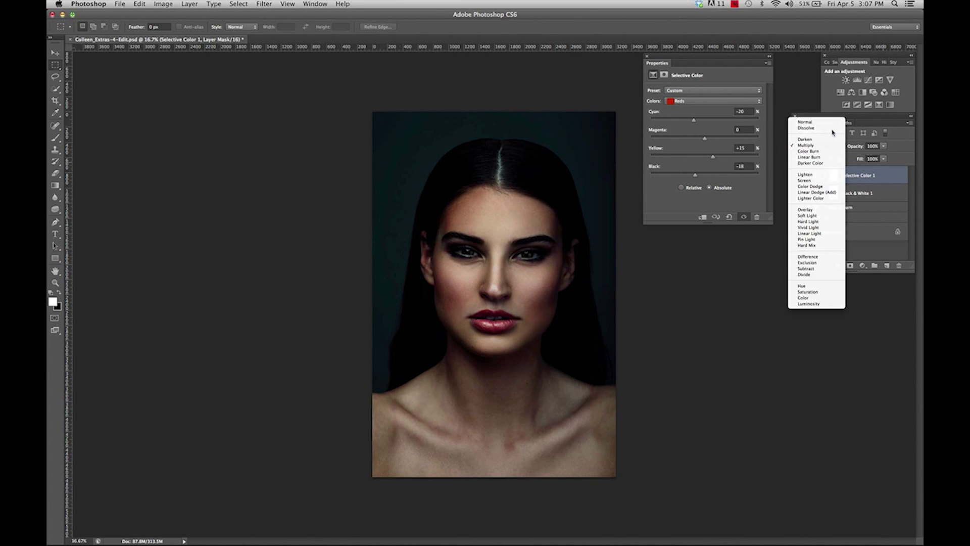
left_click(831, 122)
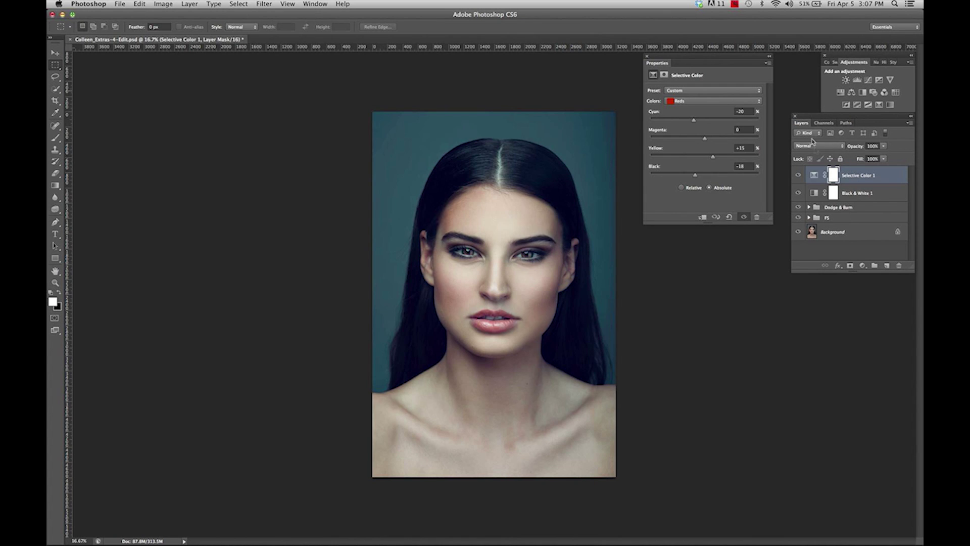
Toggle the Selective Color layer's visibility off and on to compare the portrait before and after the color change.
left_click(799, 175)
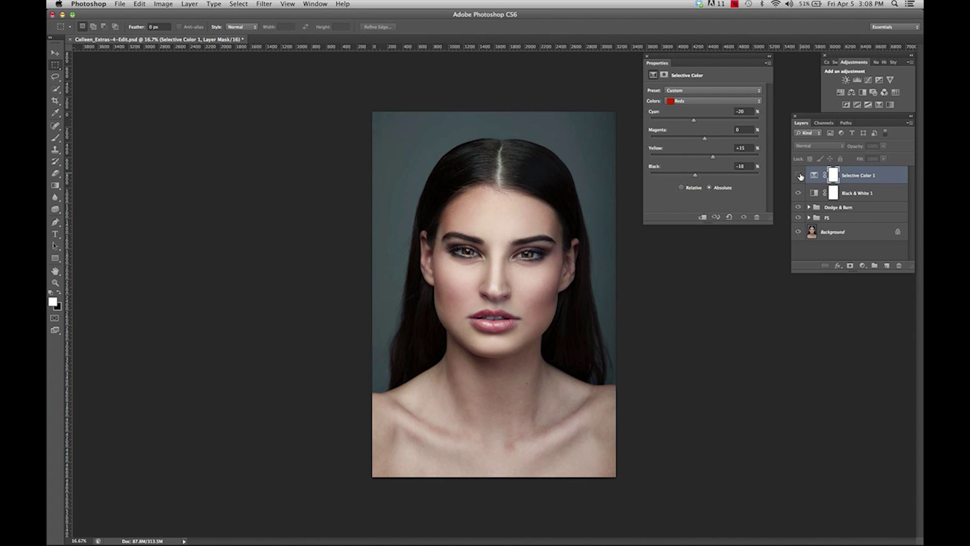
left_click(798, 175)
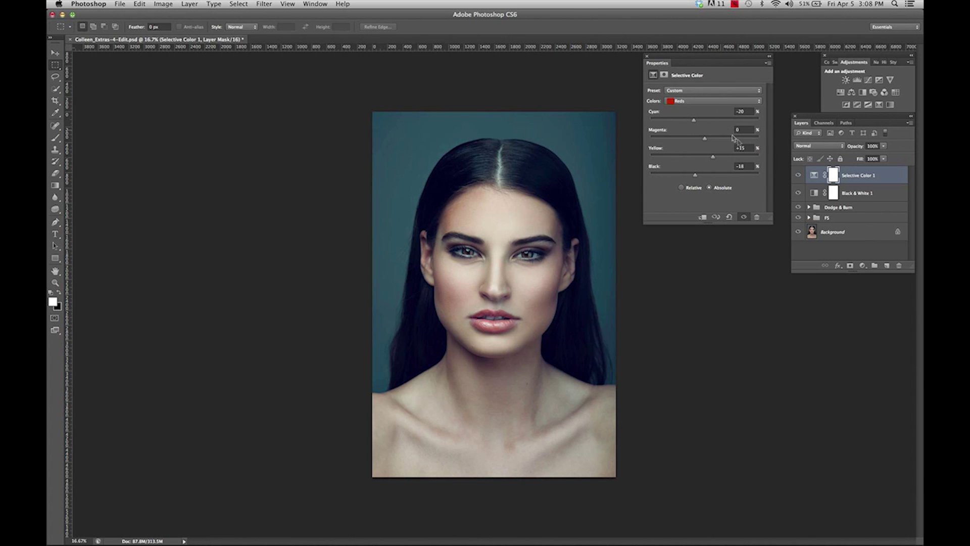
left_click(798, 175)
left_click(799, 176)
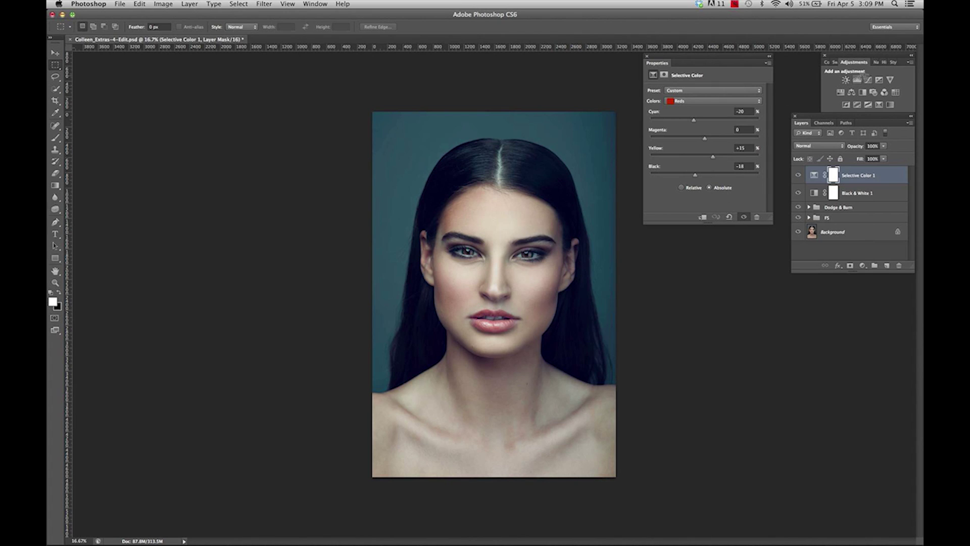
Add a Curves adjustment layer and shape a gentle S-curve in RGB that deepens the shadows and lifts the highlights.
left_click(869, 81)
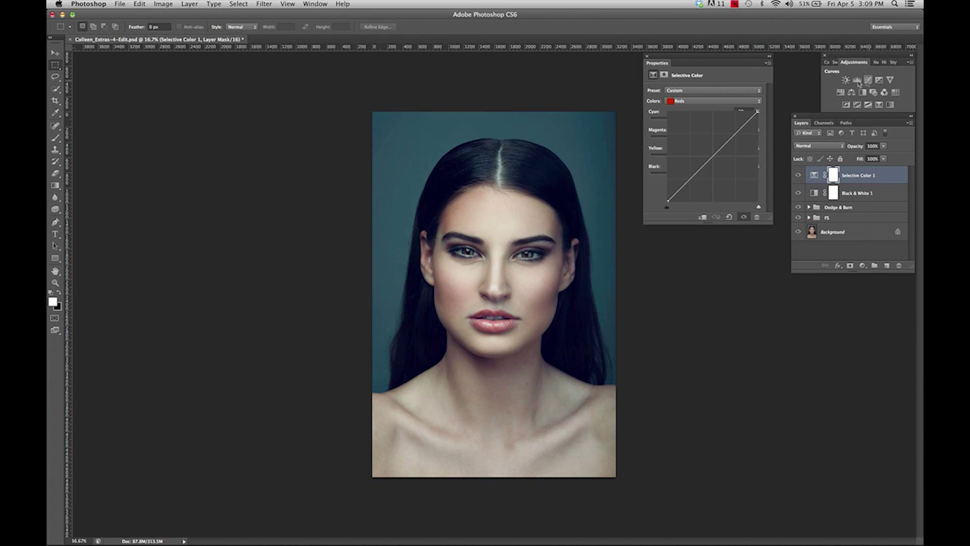
left_click_drag(715, 155, 678, 192)
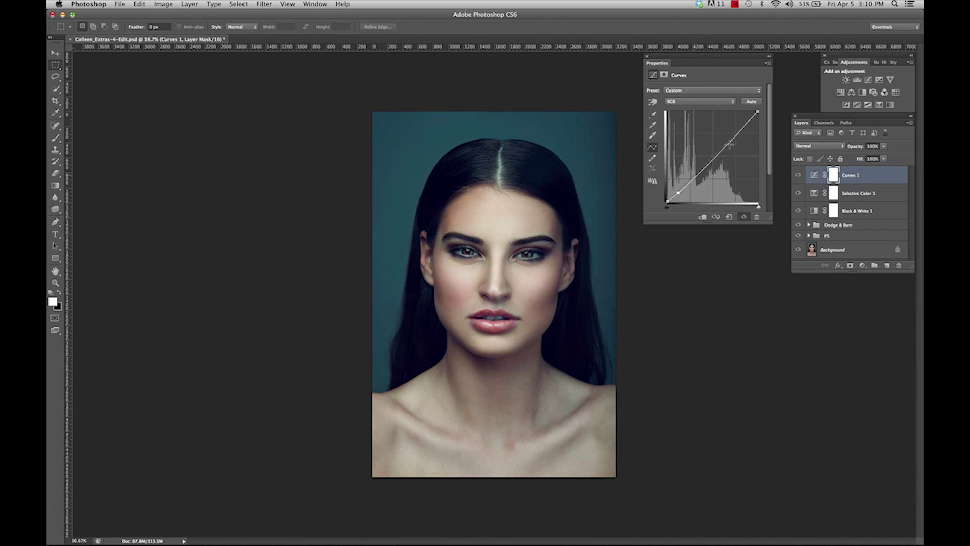
left_click_drag(744, 125, 742, 124)
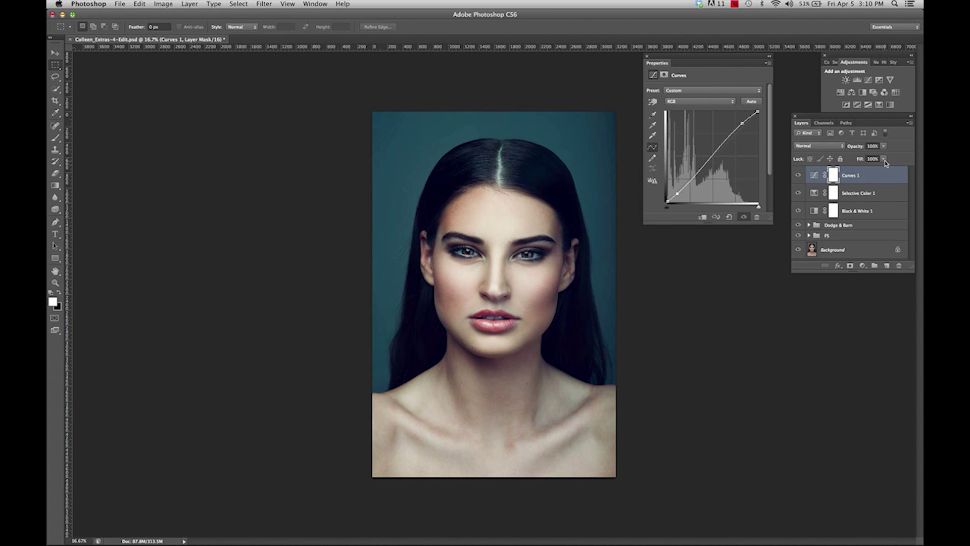
Lower the Curves layer's fill to 53% and fine-tune the black point of its RGB curve.
left_click_drag(885, 161, 861, 171)
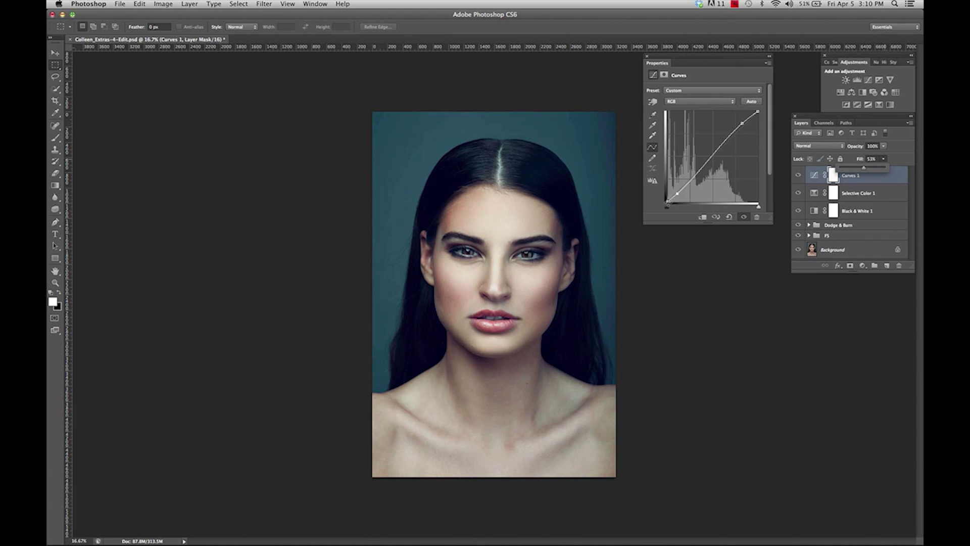
left_click(831, 172)
left_click(666, 199)
left_click_drag(666, 198, 668, 201)
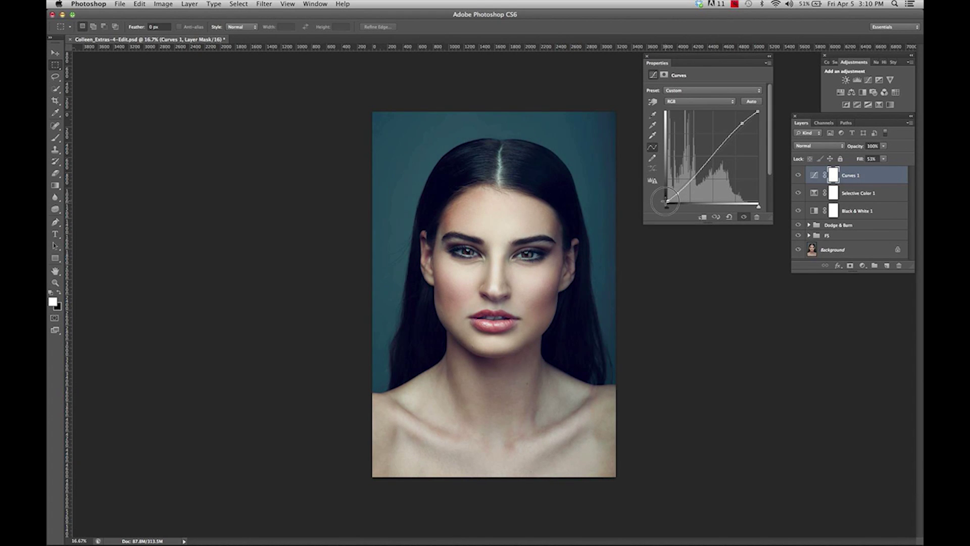
Add a midpoint to the Red channel curve and shift it slightly to adjust the red midtones.
left_click(695, 103)
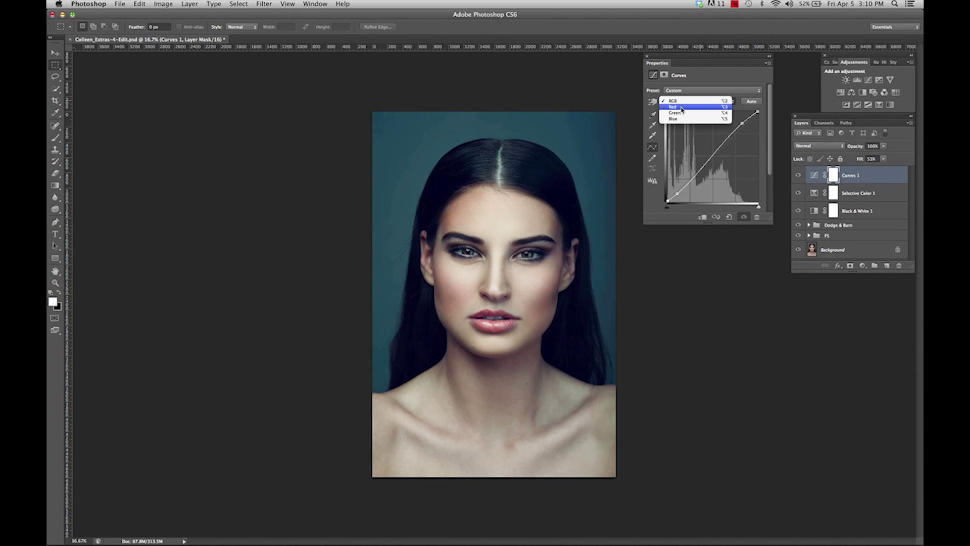
left_click(682, 108)
left_click(719, 158)
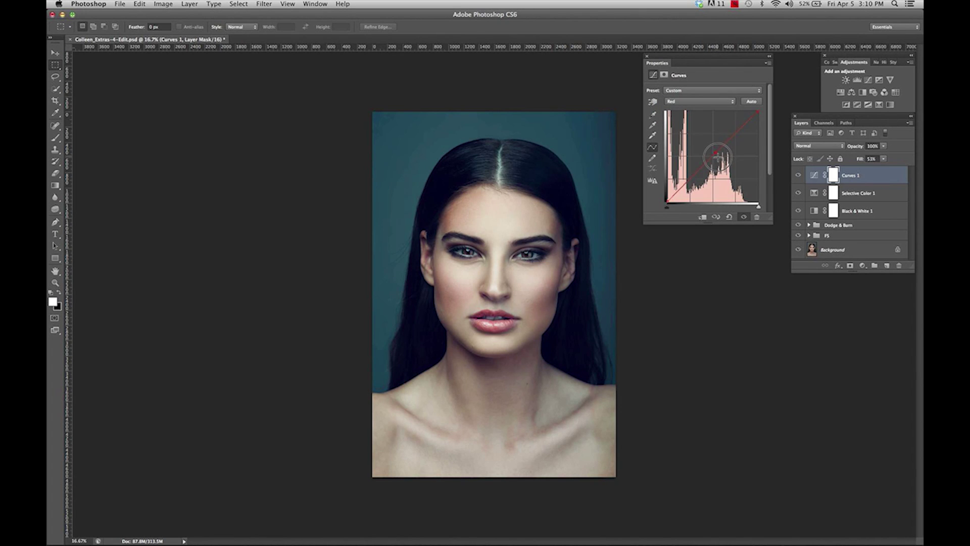
left_click_drag(719, 158, 716, 155)
left_click(713, 156)
Try a second Selective Color adjustment with Magentas at Cyan +46, Magenta +22 and Yellow +3, and delete that layer.
left_click(880, 105)
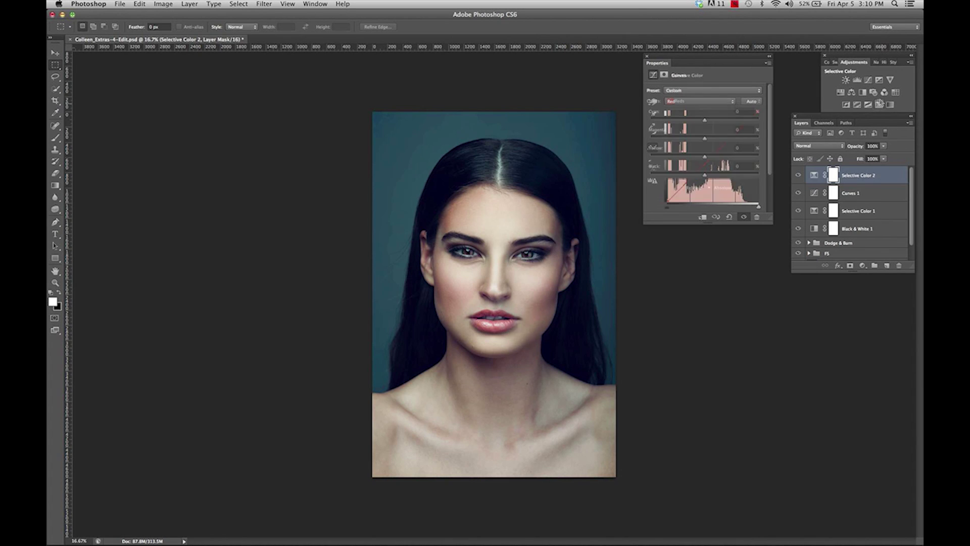
left_click(729, 103)
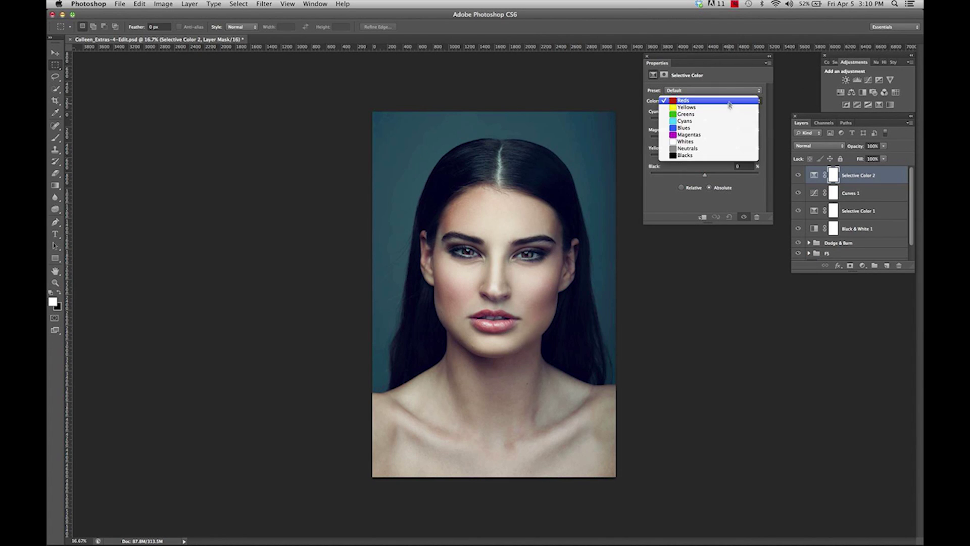
left_click(713, 135)
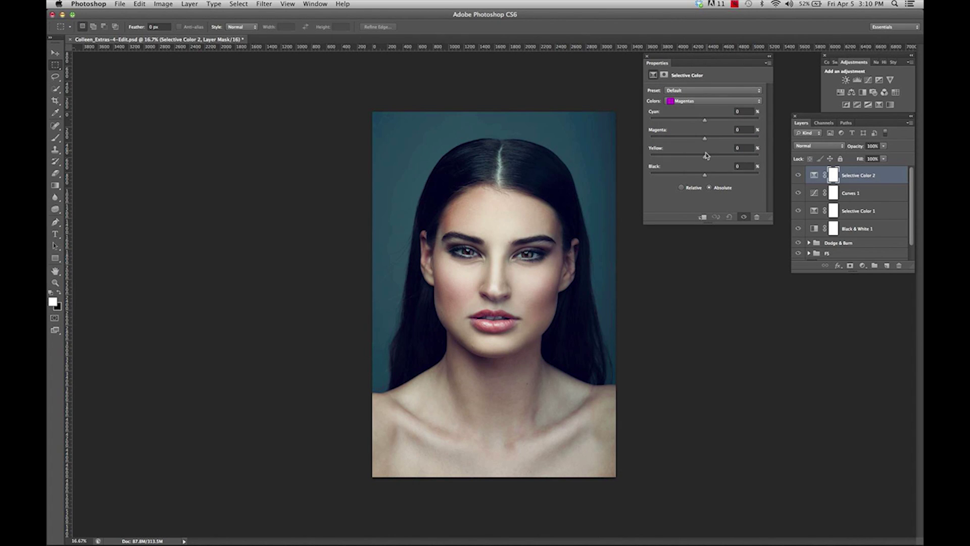
left_click_drag(706, 160, 730, 129)
left_click_drag(894, 262, 899, 266)
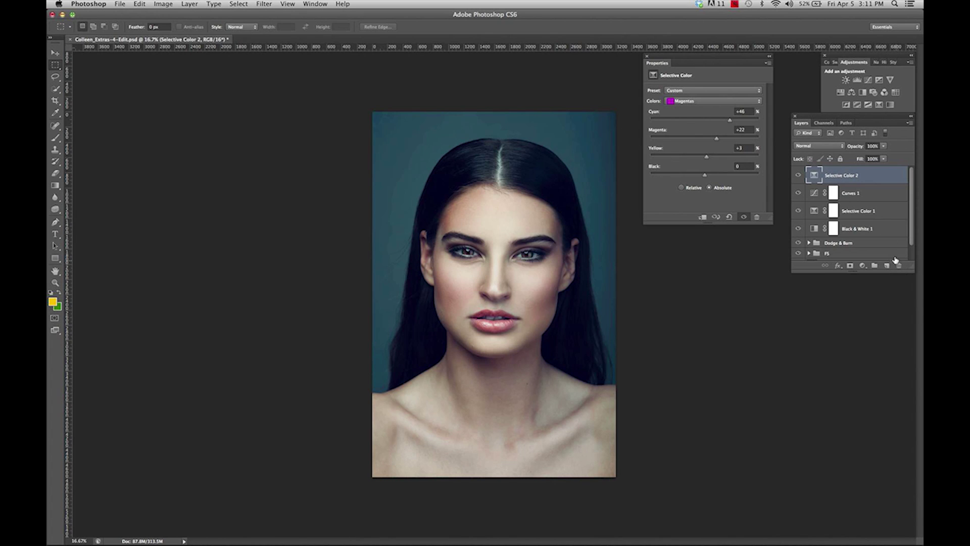
left_click(899, 266)
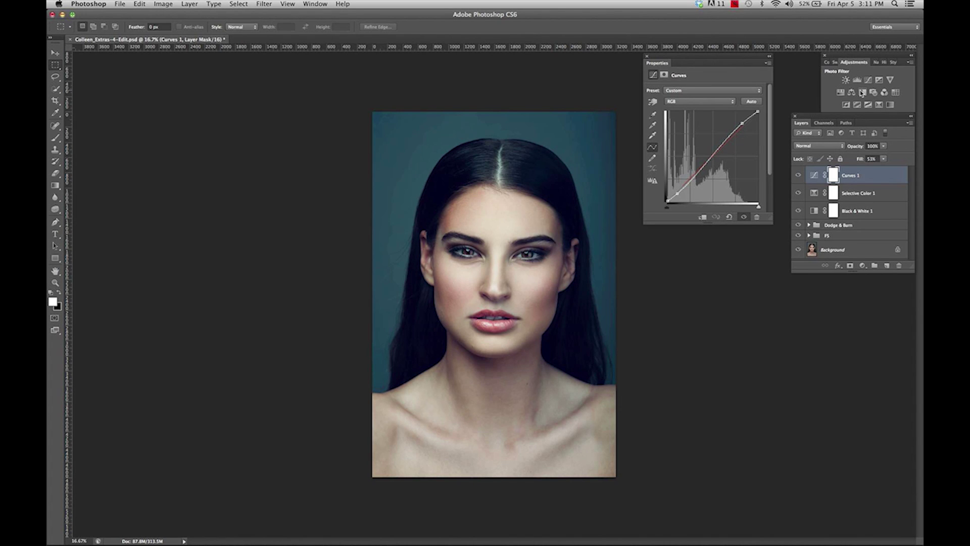
Try a second Black & White adjustment layer in the Lighten and Multiply blend modes, and delete that layer.
left_click(862, 93)
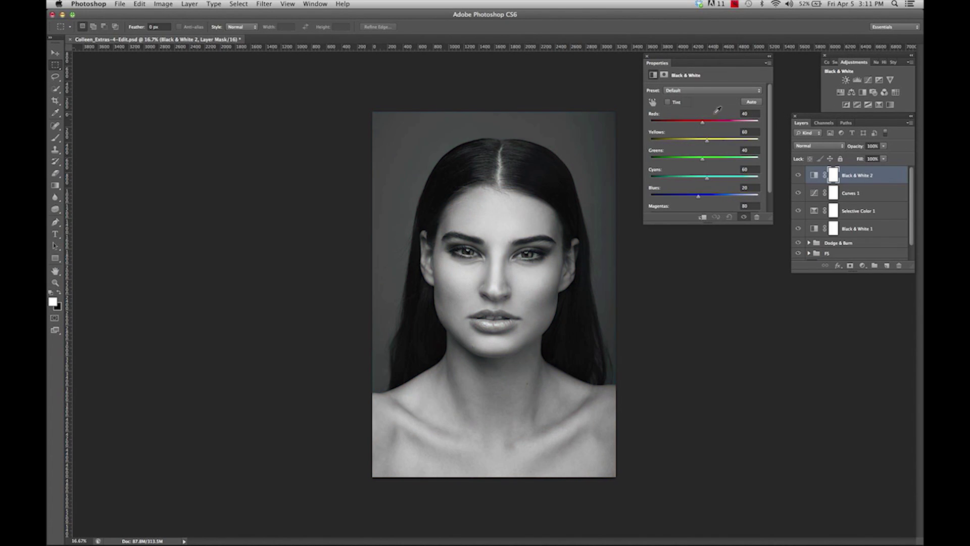
left_click(811, 146)
left_click(815, 197)
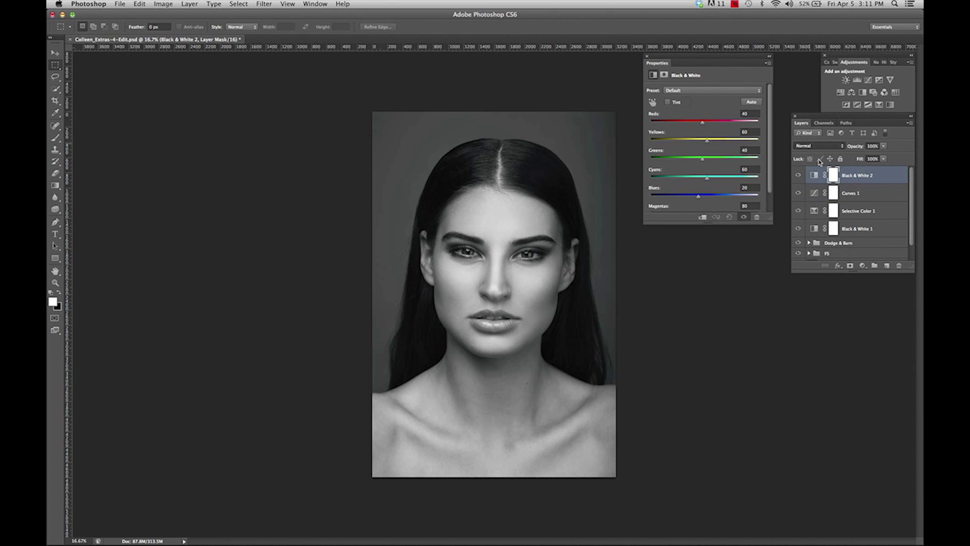
left_click(818, 144)
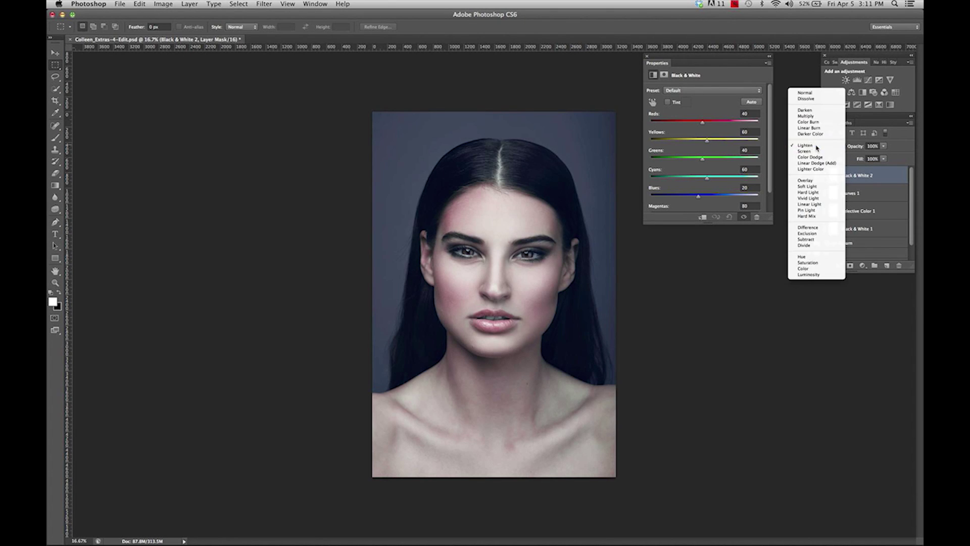
key("Escape")
key("alt+shift+m")
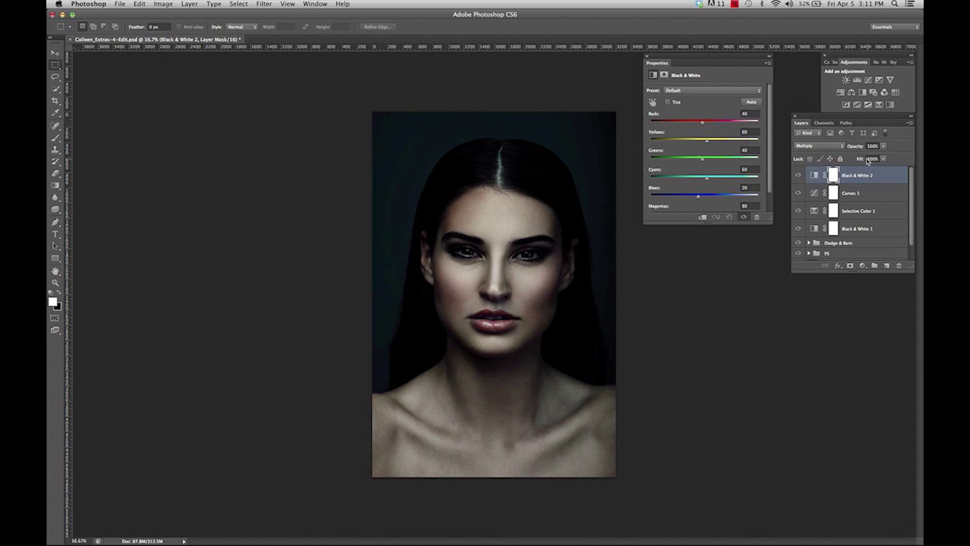
left_click_drag(884, 158, 899, 266)
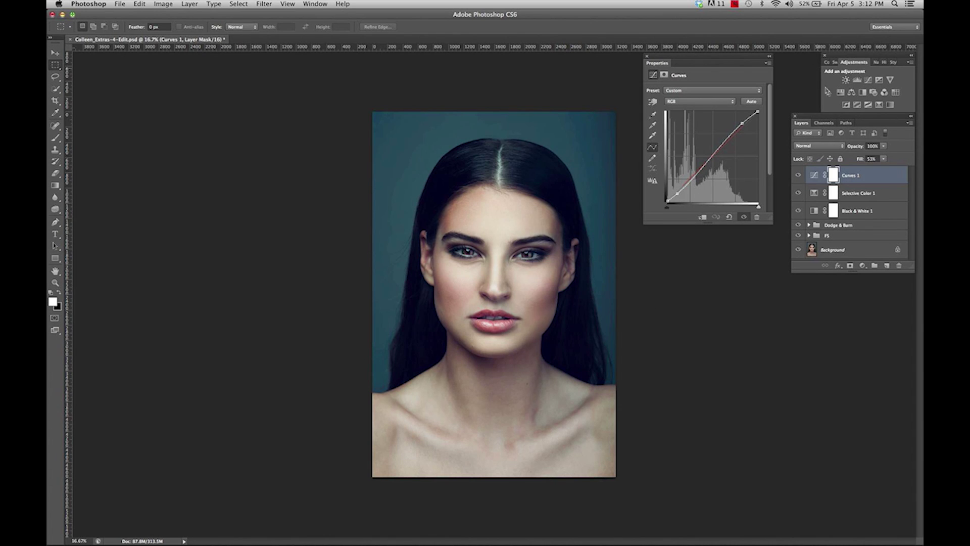
Add a second Black & White adjustment layer above Curves and set its blend mode to Multiply.
left_click(864, 94)
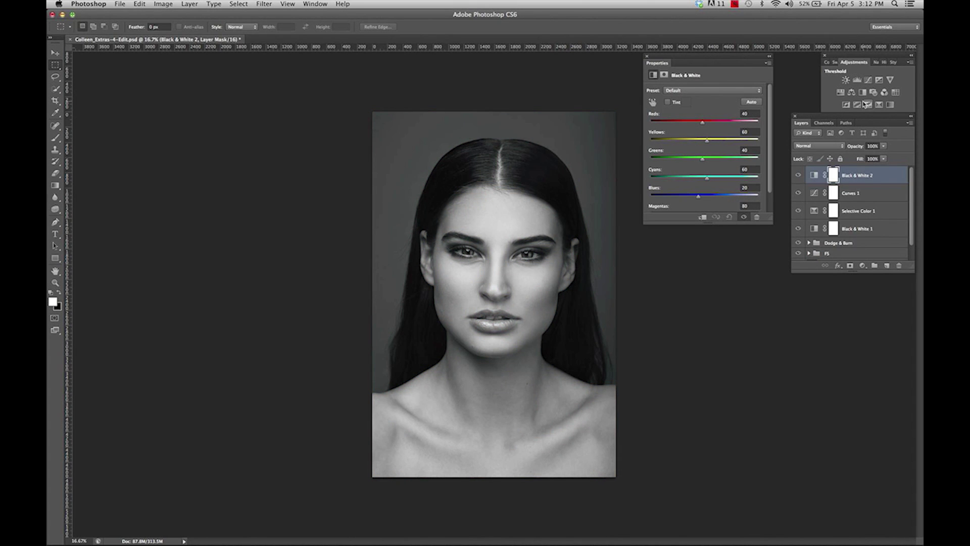
left_click(823, 146)
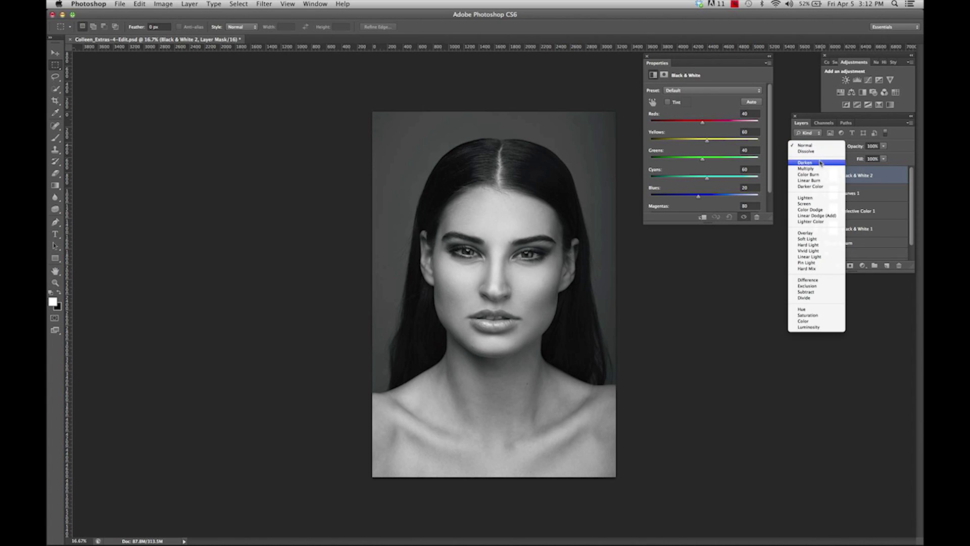
left_click(819, 169)
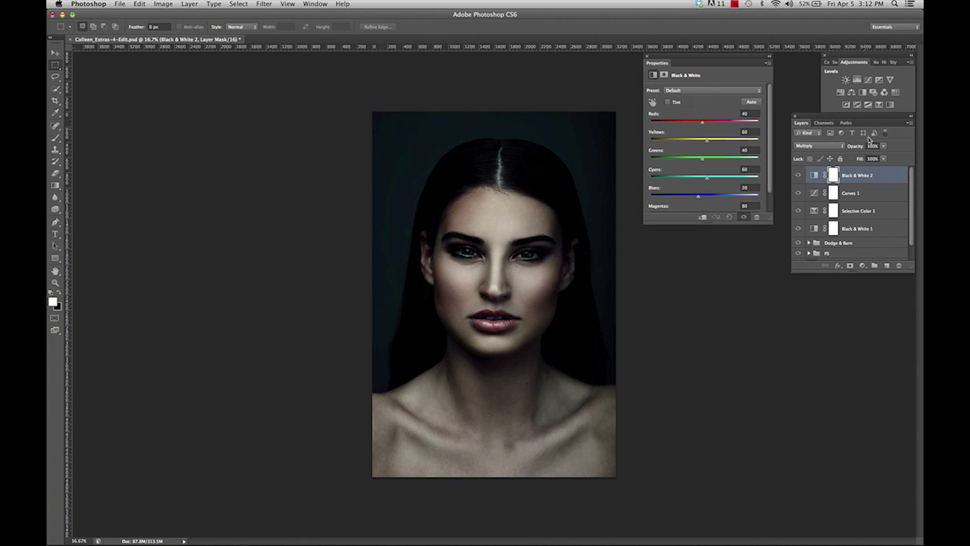
Reduce the upper Black & White layer to 82% fill and 56% opacity, and close its adjustment properties.
left_click(885, 160)
left_click_drag(884, 168, 866, 159)
left_click(884, 146)
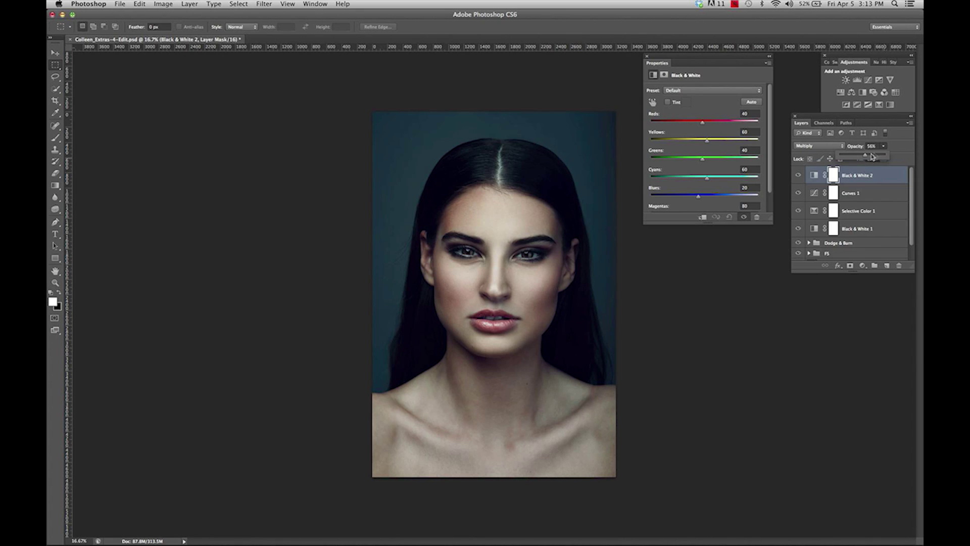
left_click(899, 150)
left_click(647, 57)
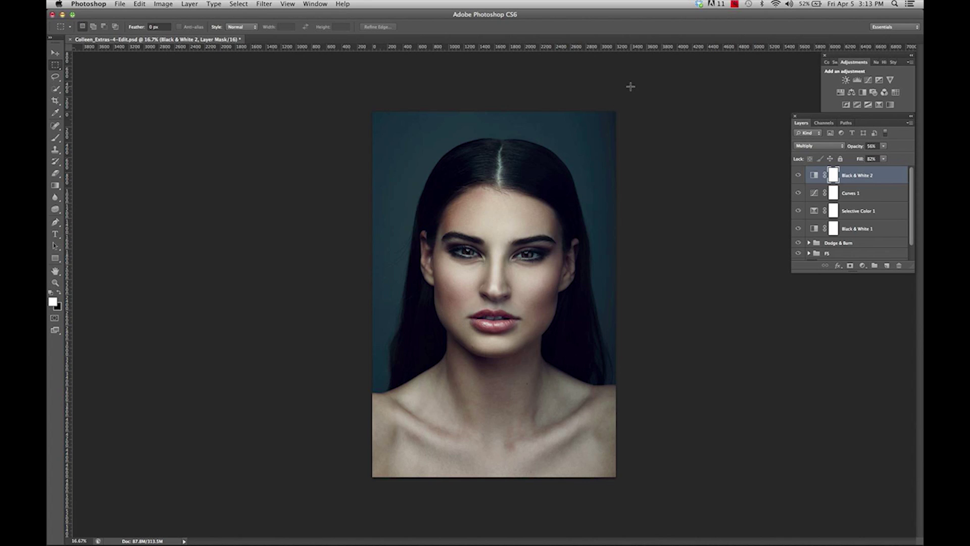
Group the four adjustment layers and name the group Tone.
left_click(858, 229, "shift")
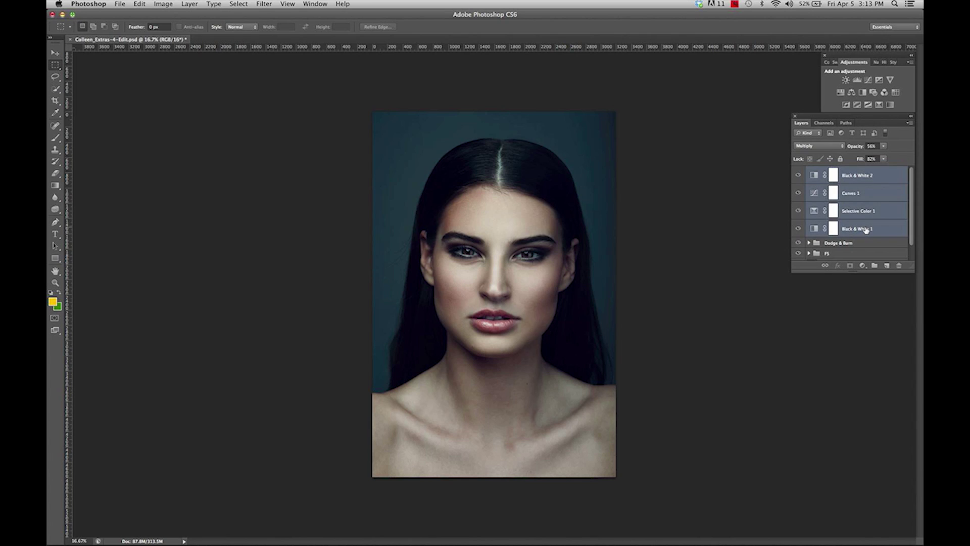
left_click(874, 263)
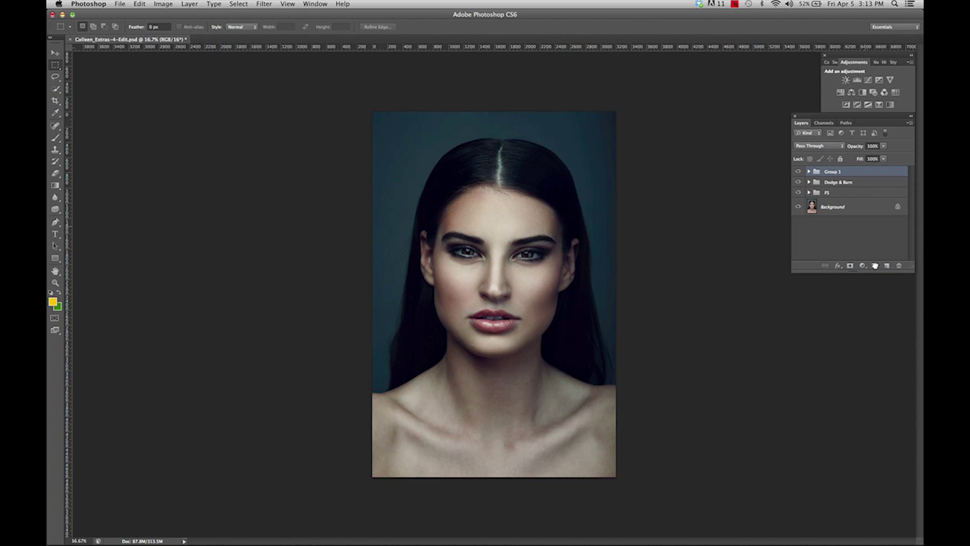
double_click(834, 171)
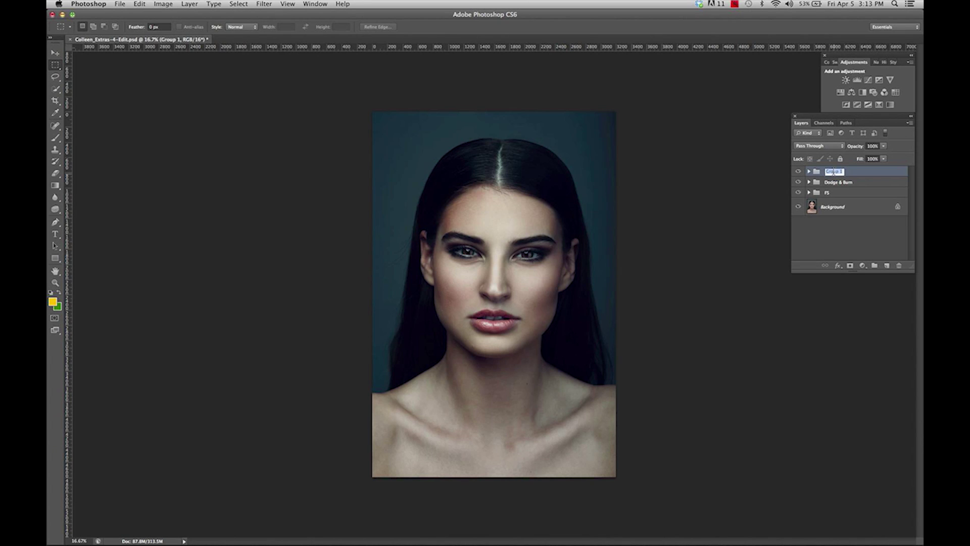
type("Tone")
key("Return")
Toggle the Tone group's visibility off and on to compare the portrait before and after the toning.
left_click(798, 172)
left_click(799, 173)
left_click(799, 174)
left_click(799, 173)
Expand the Tone group and toggle its Selective Color and Curves layers to compare each layer's effect.
left_click(809, 172)
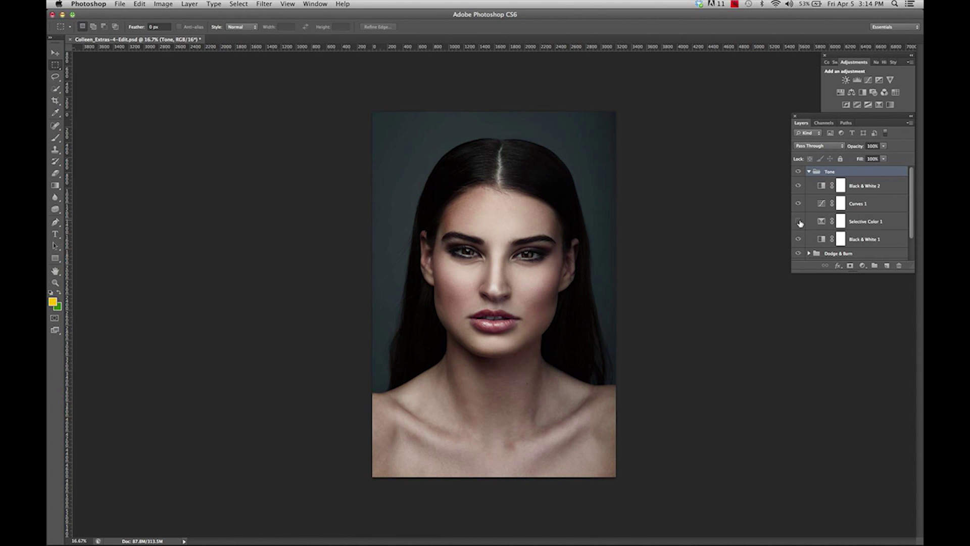
left_click(799, 203)
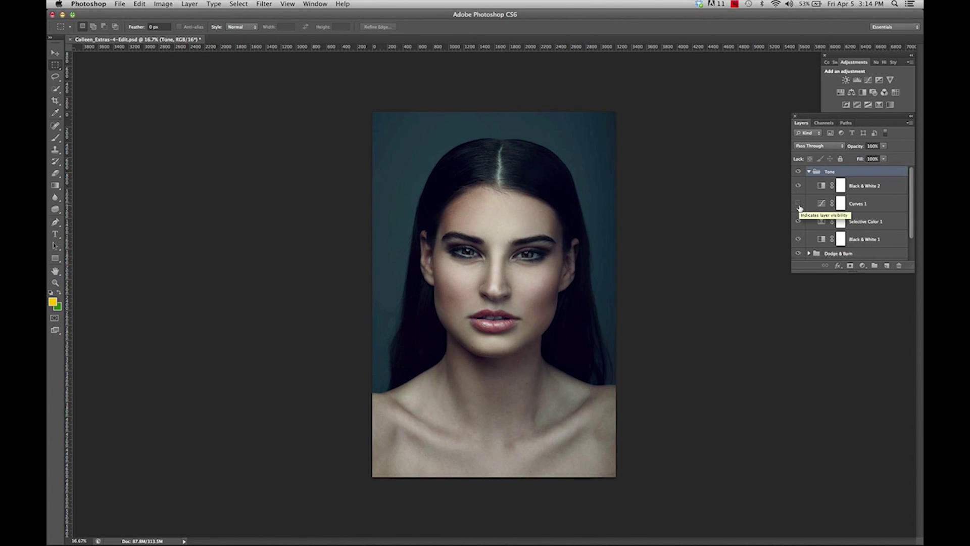
left_click(799, 204)
left_click(799, 204)
left_click(799, 204)
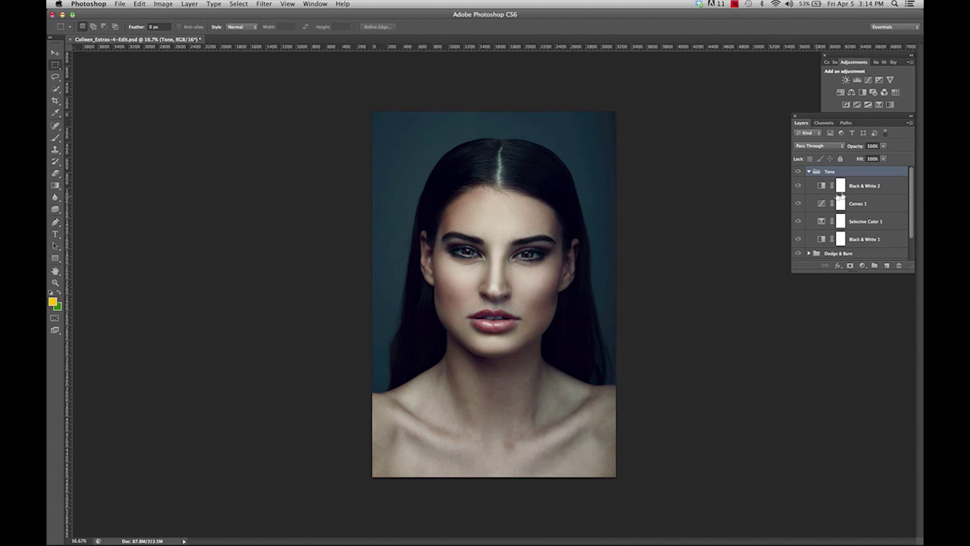
Lower the fill of the upper Black & White layer in the Tone group to about 42%.
left_click(840, 185)
left_click(884, 158)
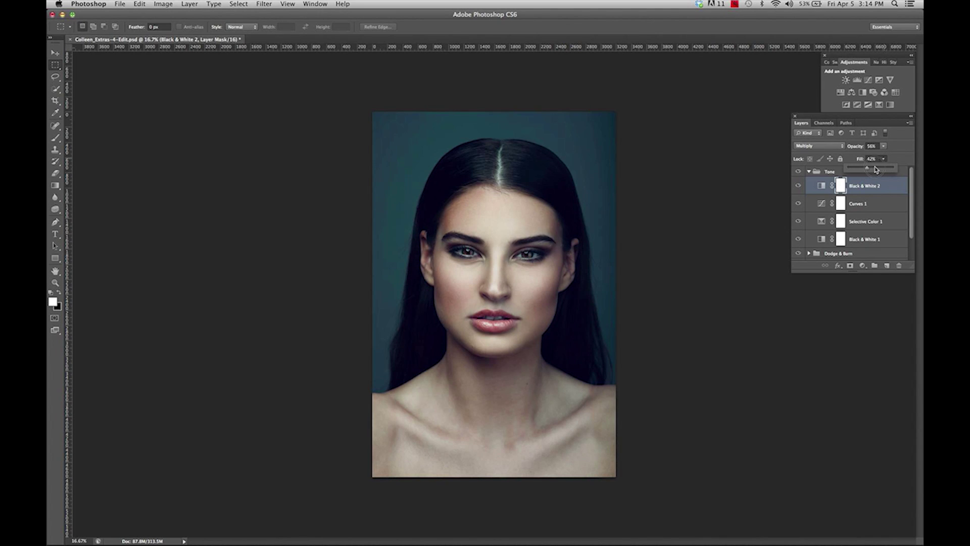